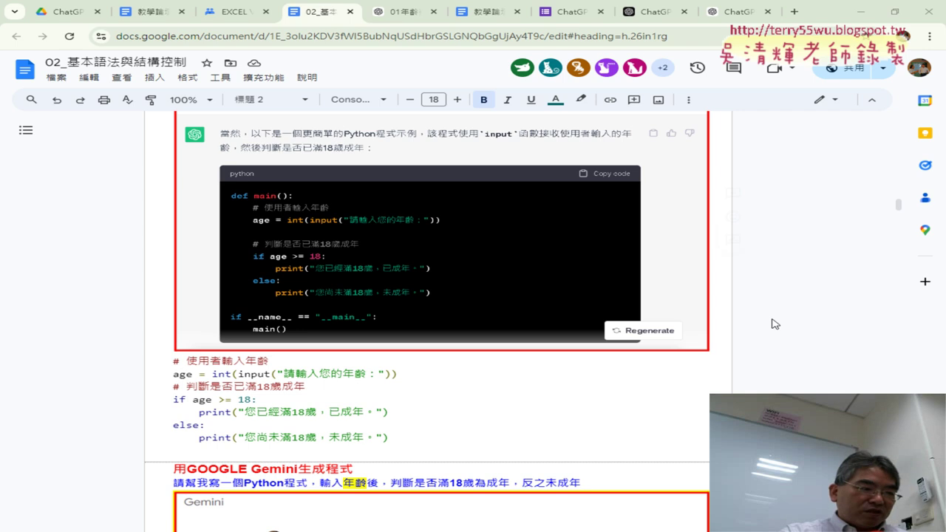
Step: Browse the Google Docs lesson notes to find the age-check share link
scroll(726, 300, "up", 3)
scroll(726, 300, "up", 3)
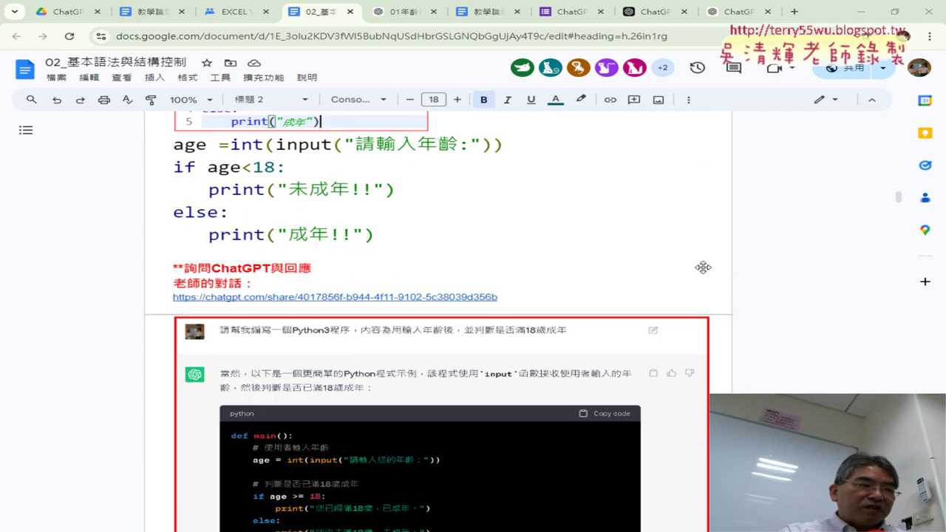
mouse_move(375, 341)
left_mouse_down()
mouse_move(251, 308)
mouse_move(171, 252)
left_mouse_up()
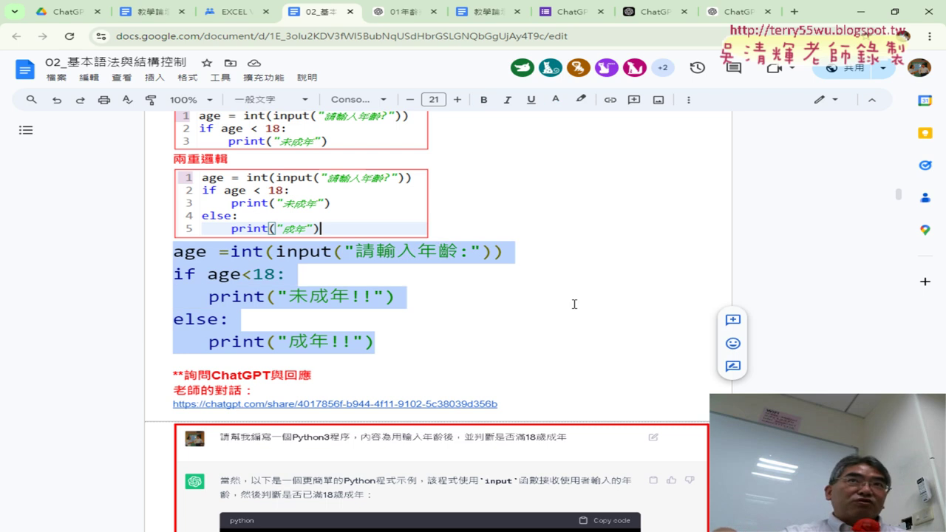
scroll(574, 303, "down", 2)
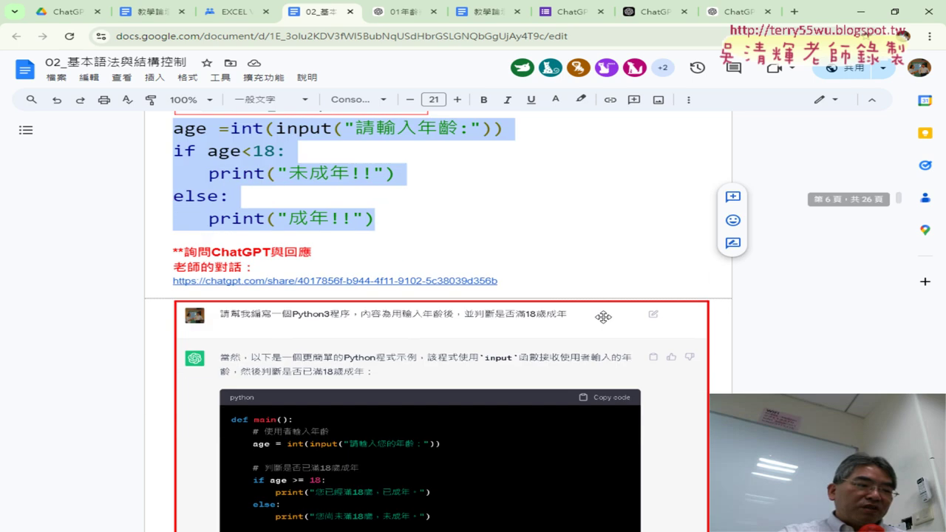
scroll(569, 306, "down", 1)
scroll(565, 311, "down", 3)
scroll(561, 315, "up", 1)
scroll(408, 148, "up", 1)
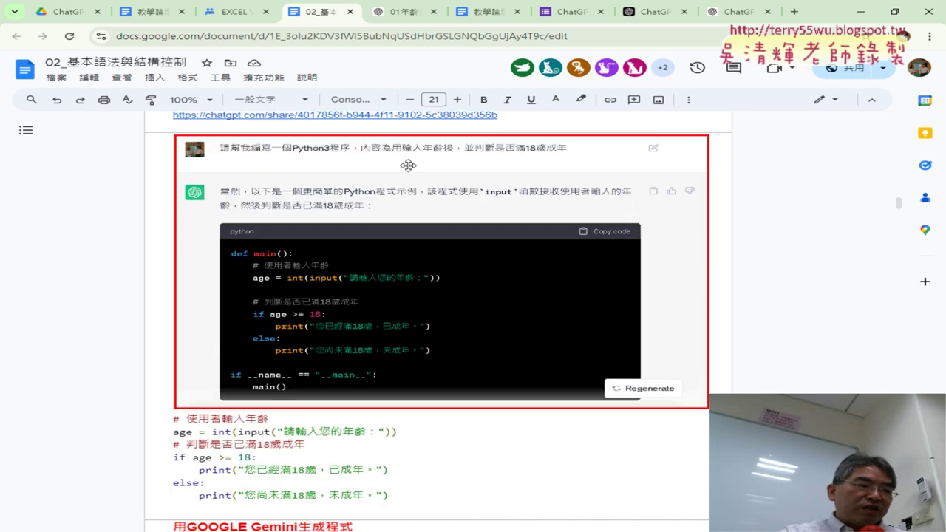
scroll(414, 166, "up", 1)
Step: Copy the prompt from the shared '01年齡' conversation and go to the ongoing ChatGPT chat
left_click(399, 12)
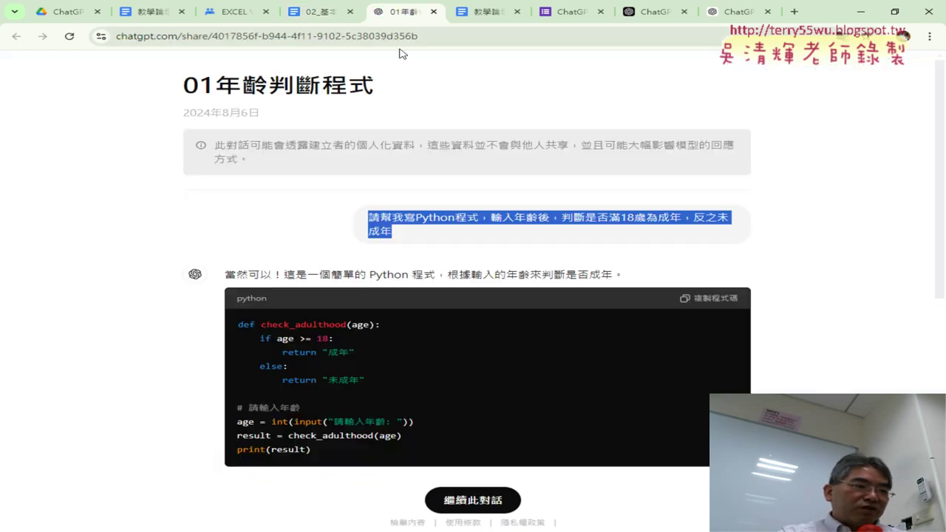
left_click(395, 214)
left_click_drag(370, 216, 483, 239)
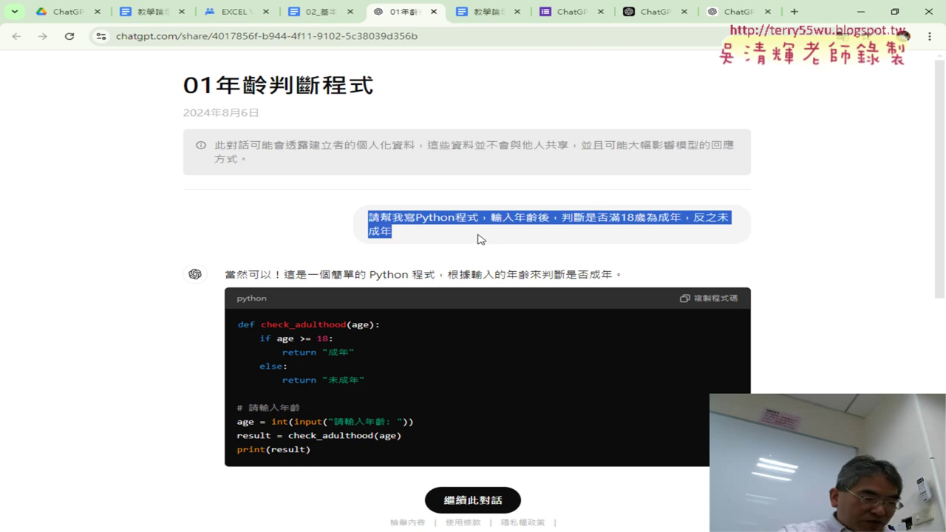
left_click(734, 12)
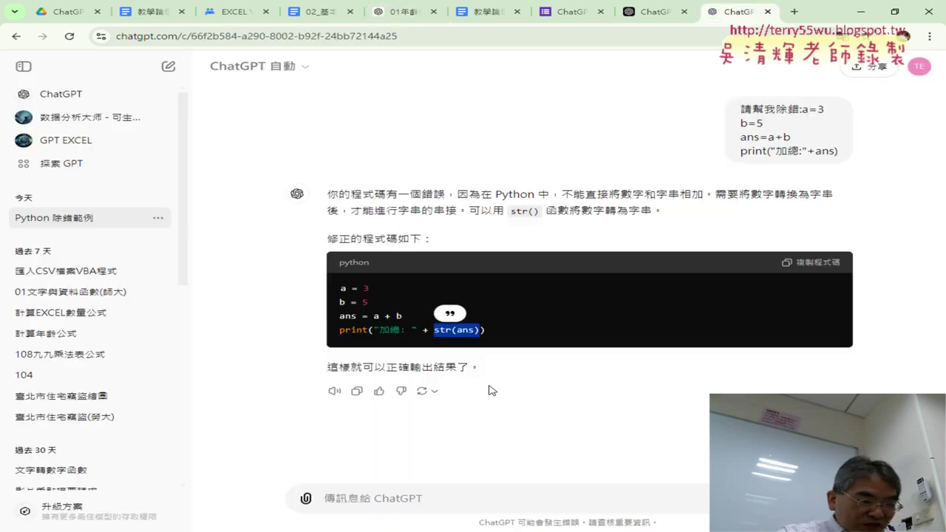
Step: Paste the prompt into the message box and highlight Python程式, 輸入年齡後 and 判斷是否滿18歲
left_click(387, 504)
type("請幫我寫Python程式，輸入年齡後，判斷是否滿18歲為成年，反之未成年")
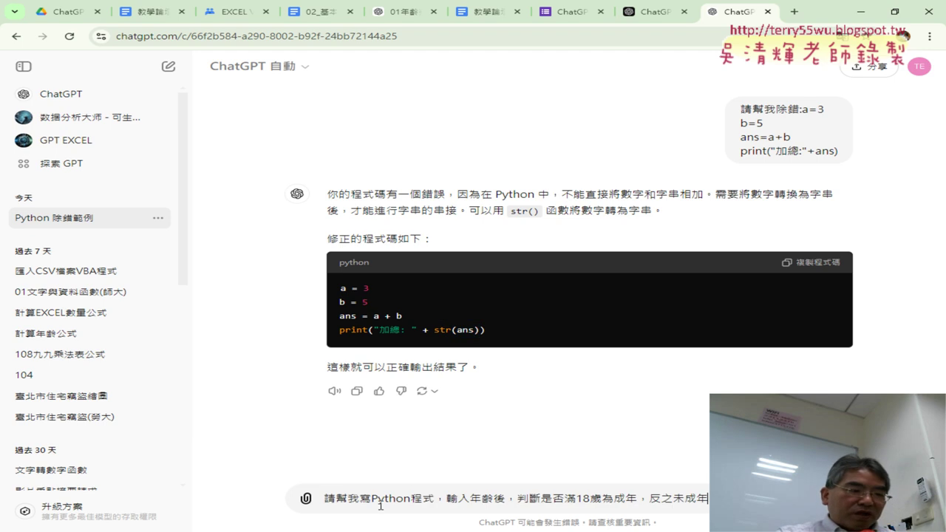
left_click_drag(371, 498, 432, 504)
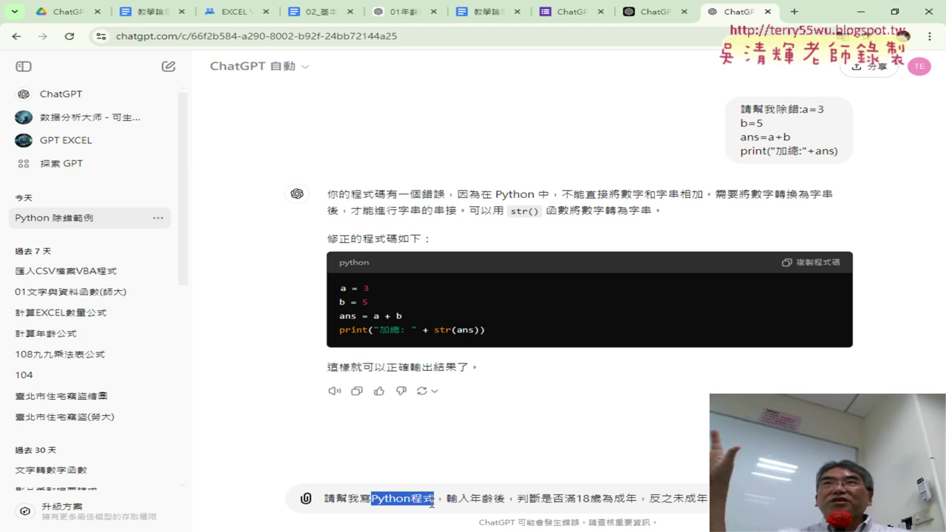
left_click(455, 500)
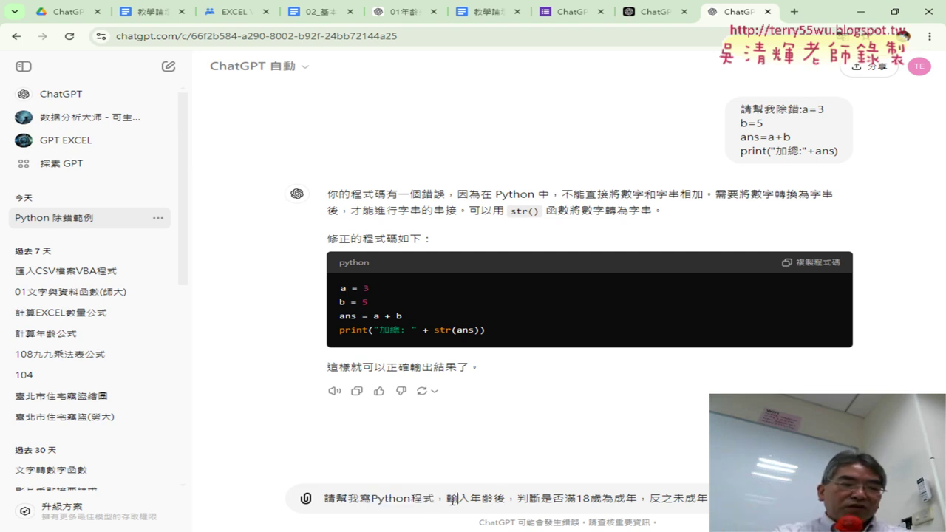
left_click_drag(448, 499, 507, 499)
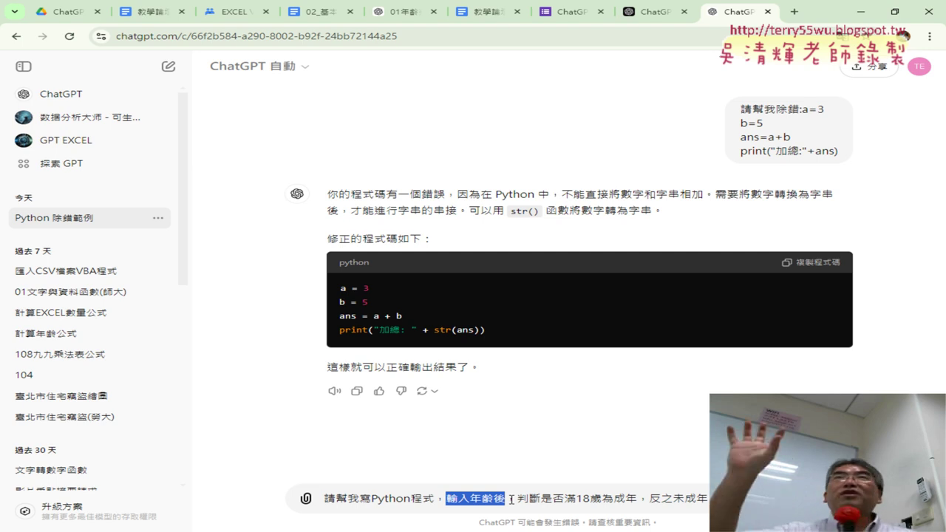
left_click_drag(517, 499, 598, 502)
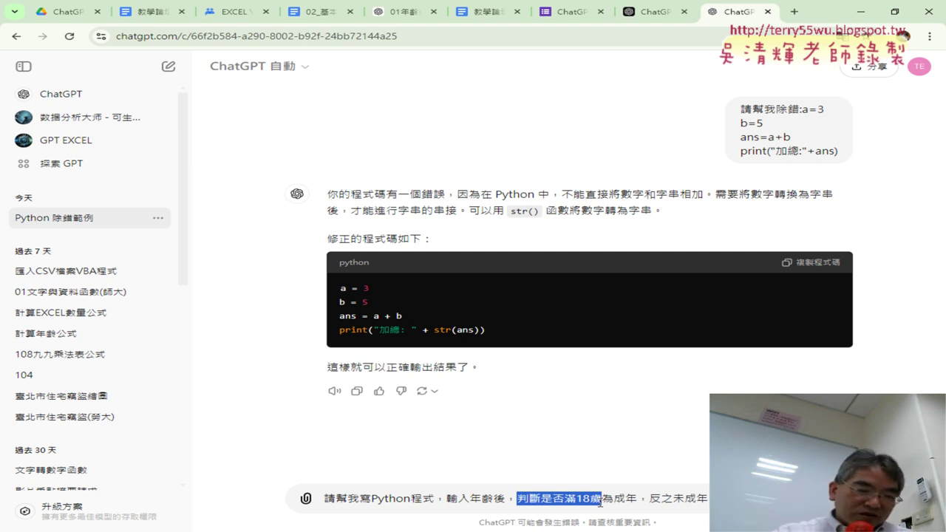
left_click(609, 500)
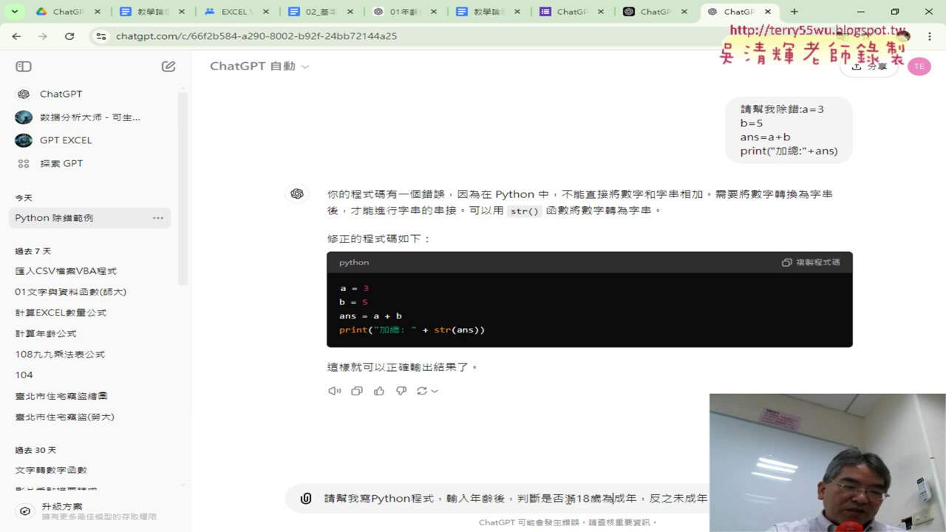
left_click_drag(607, 500, 697, 500)
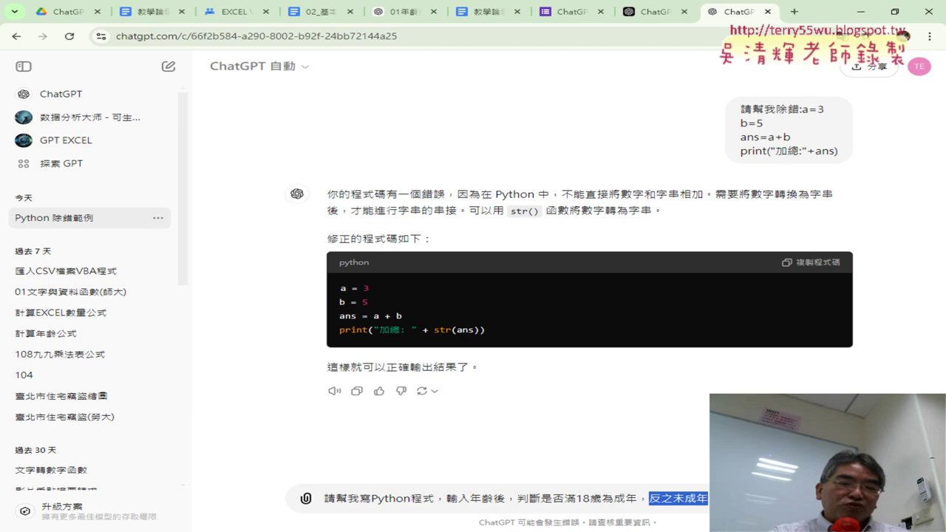
Step: Send the age-check request and highlight 判斷年齡是否滿18歲 in the reply heading
key("Return")
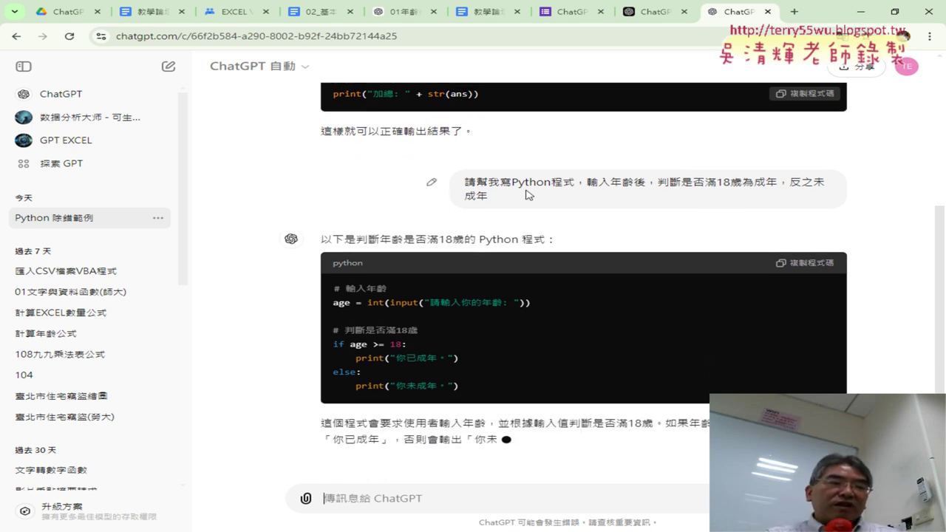
mouse_move(329, 242)
left_mouse_down()
mouse_move(321, 208)
mouse_move(562, 212)
left_mouse_up()
left_click(326, 209)
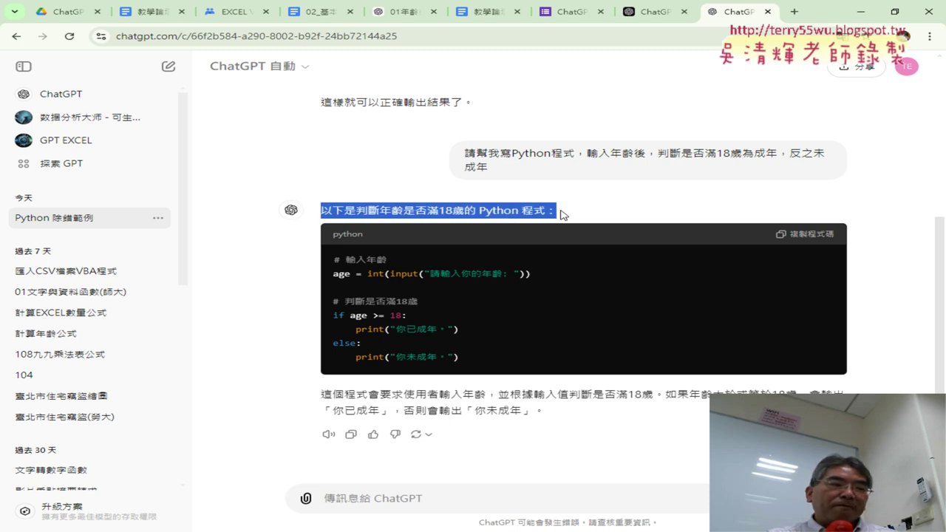
left_click(607, 216)
left_click_drag(358, 211, 548, 211)
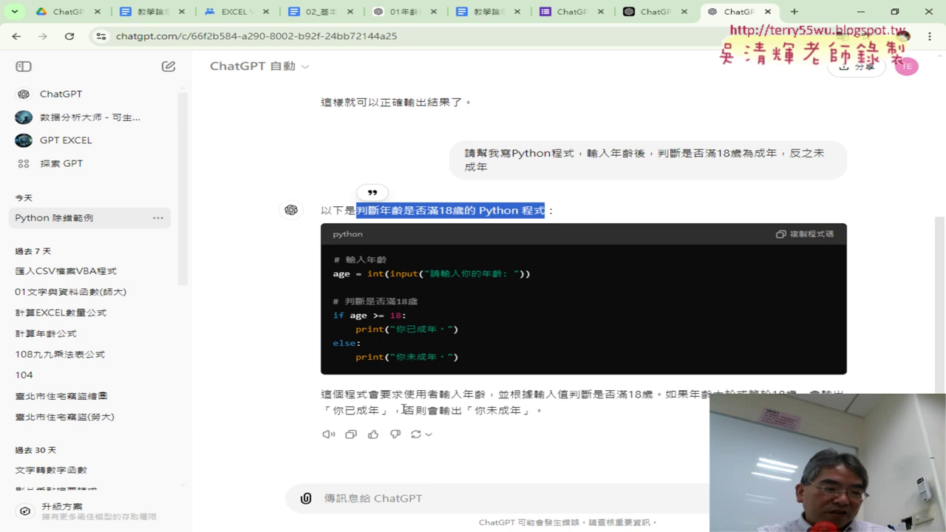
Step: Copy the reply's Python code and switch over to Spyder
left_click_drag(357, 394, 557, 394)
left_click(618, 405)
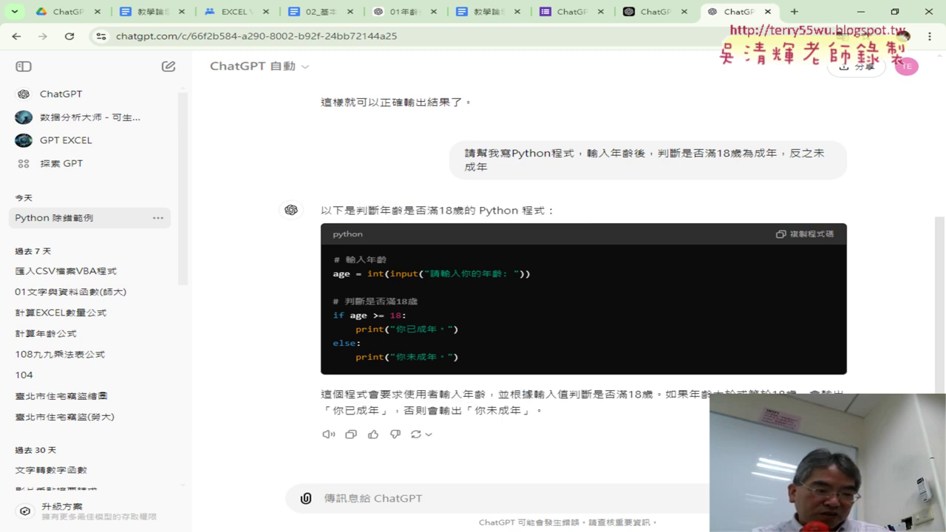
left_click(828, 235)
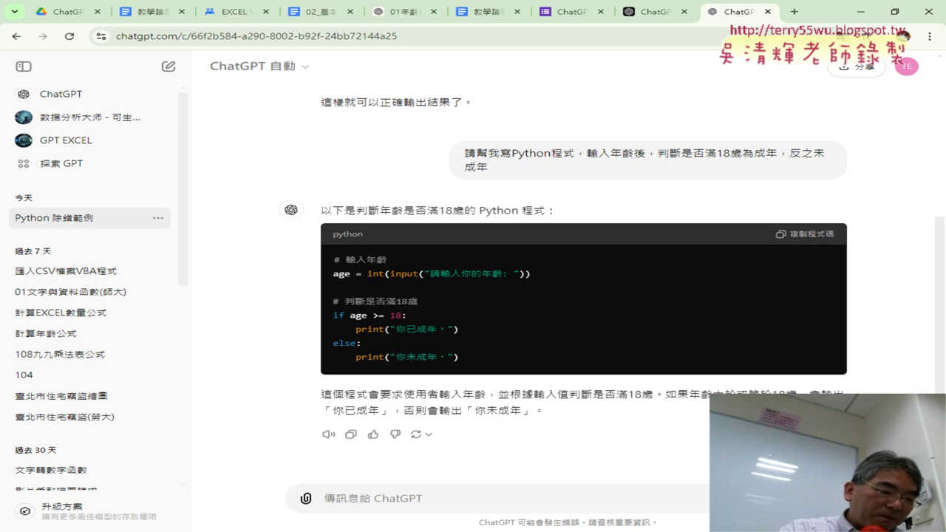
key("alt+Tab")
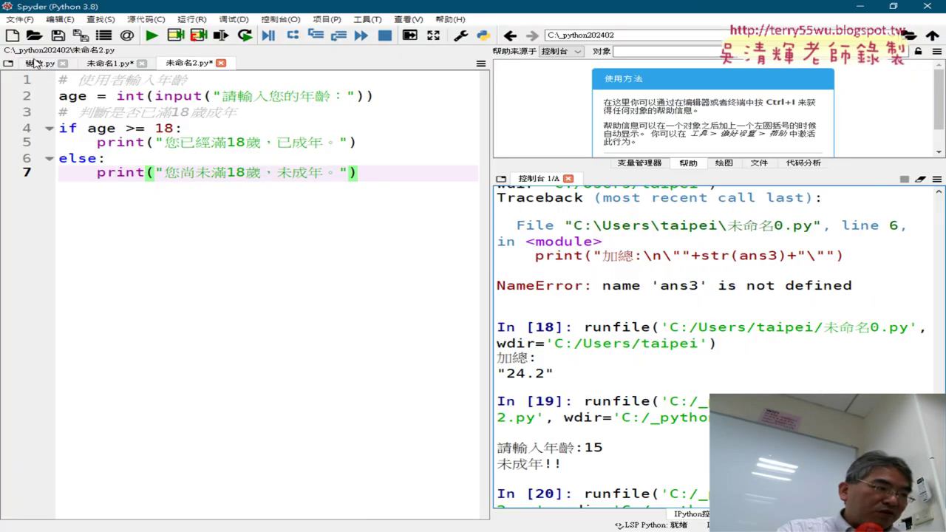
Step: Paste the age-check code into a new file, enlarge the font and widen the console
left_click(11, 35)
left_click_drag(137, 179, 46, 6)
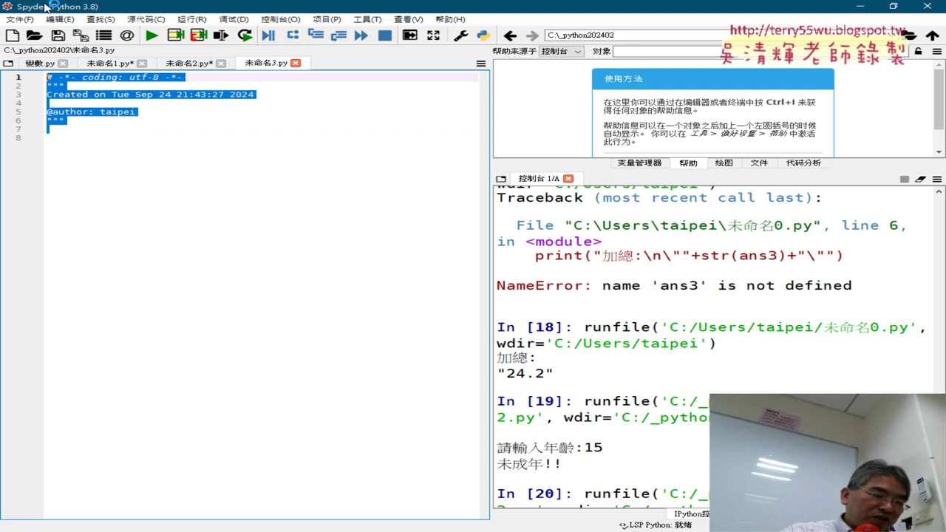
key("ctrl+v")
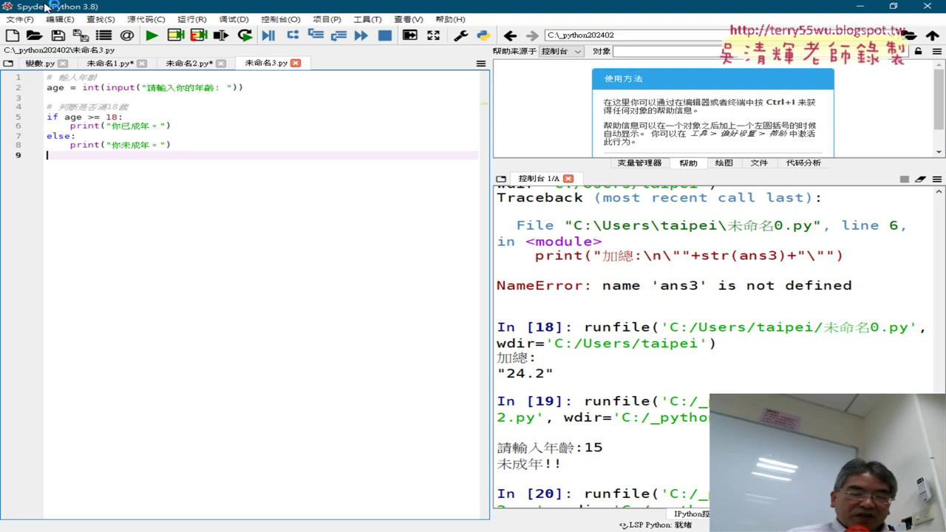
key("ctrl+plus")
key("ctrl+plus")
key("ctrl+plus")
key("ctrl+plus")
key("ctrl+plus")
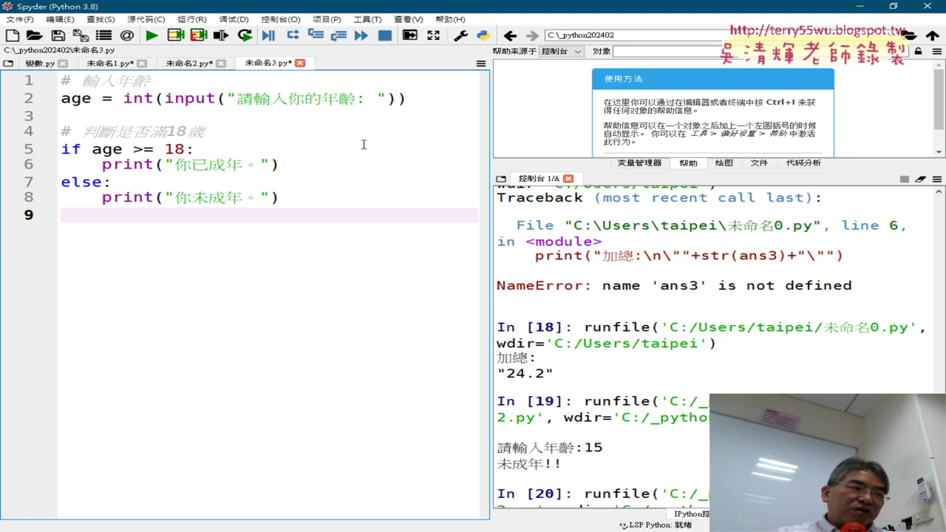
left_click_drag(491, 163, 398, 163)
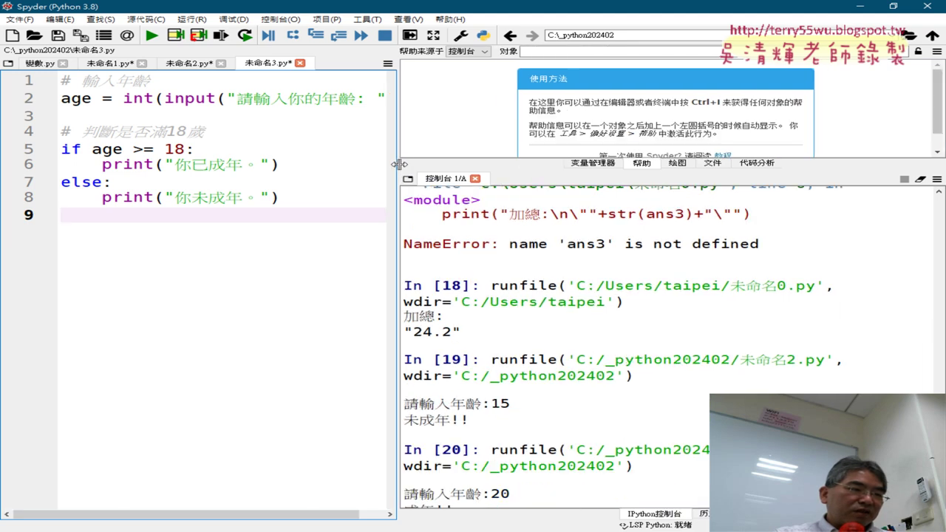
Step: Run the script with ages 15 and 20, getting 你未成年。 and 你已成年。
key("F5")
left_click(583, 360)
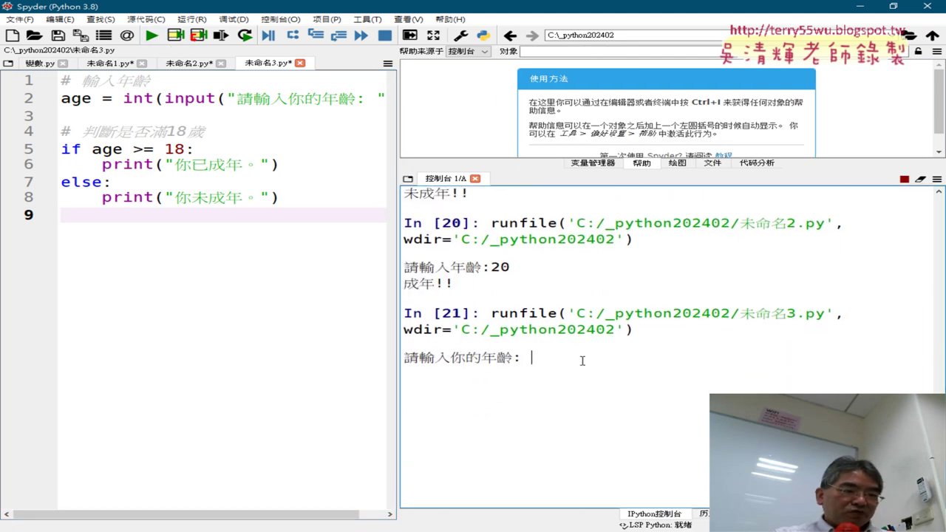
type("15")
key("Return")
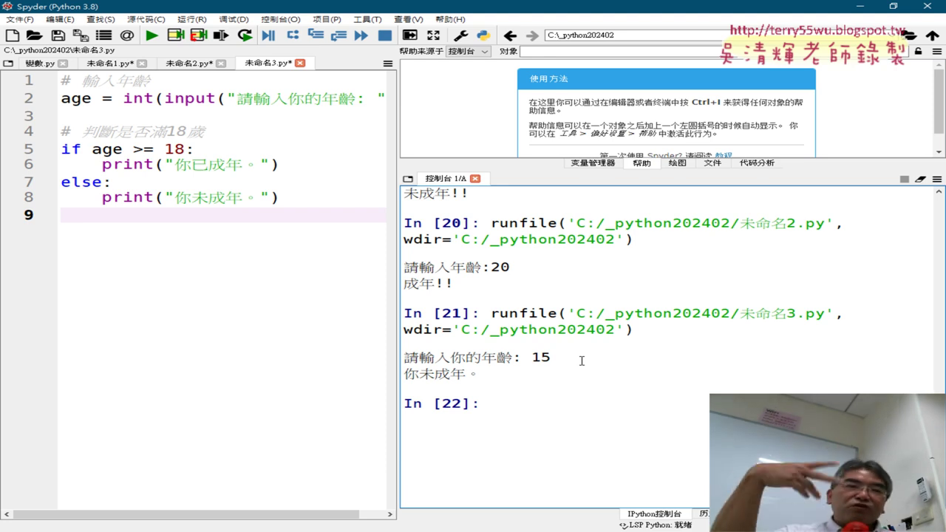
left_click(152, 36)
scroll(619, 345, "down", 3)
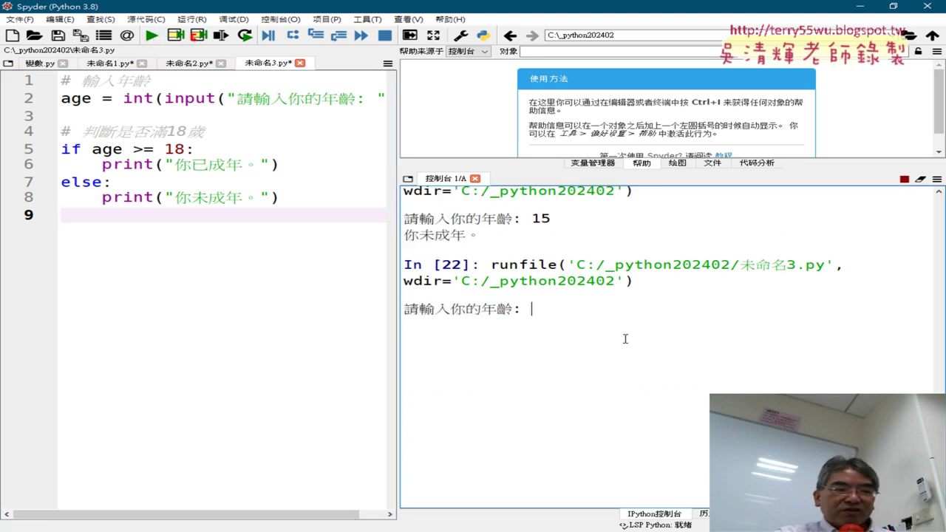
type("20")
key("Return")
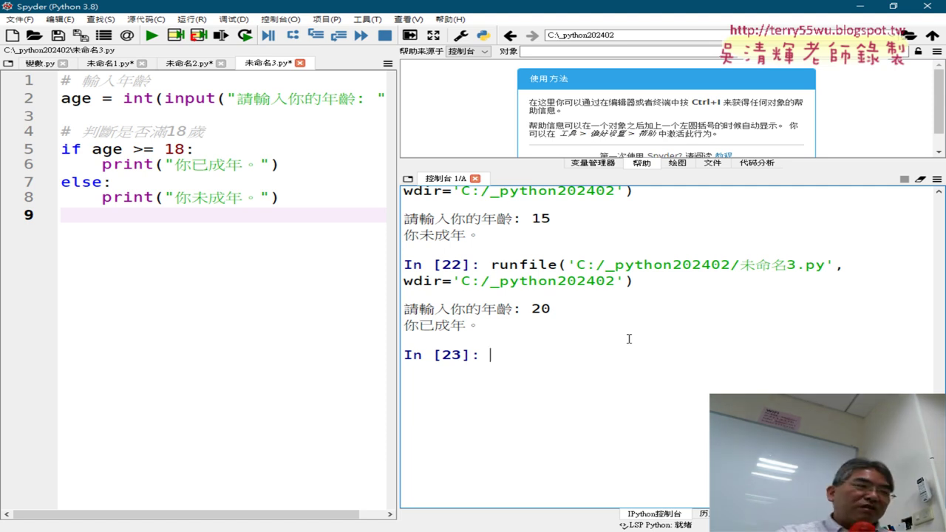
Step: Delete 你已 and 你 so the messages read 成年。 and 未成年。, then return to ChatGPT
left_click_drag(175, 164, 208, 164)
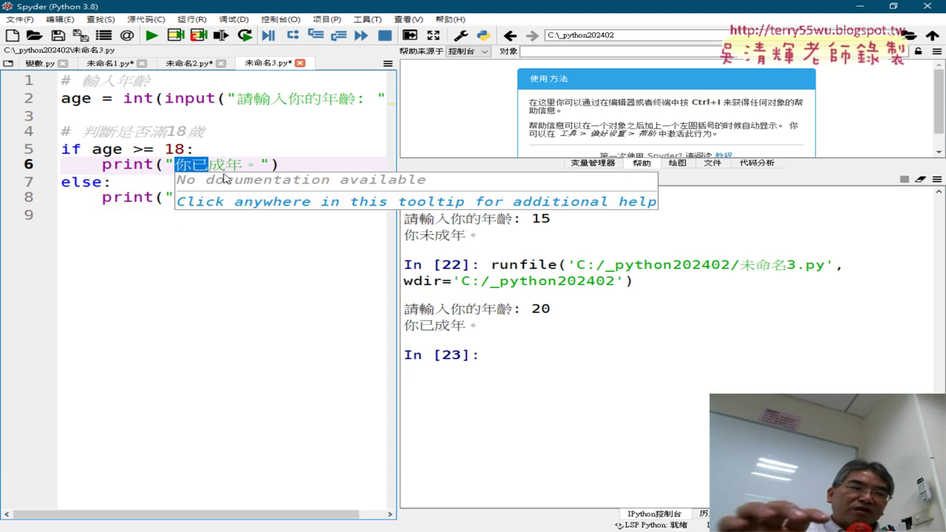
key("BackSpace")
key("Down")
key("Down")
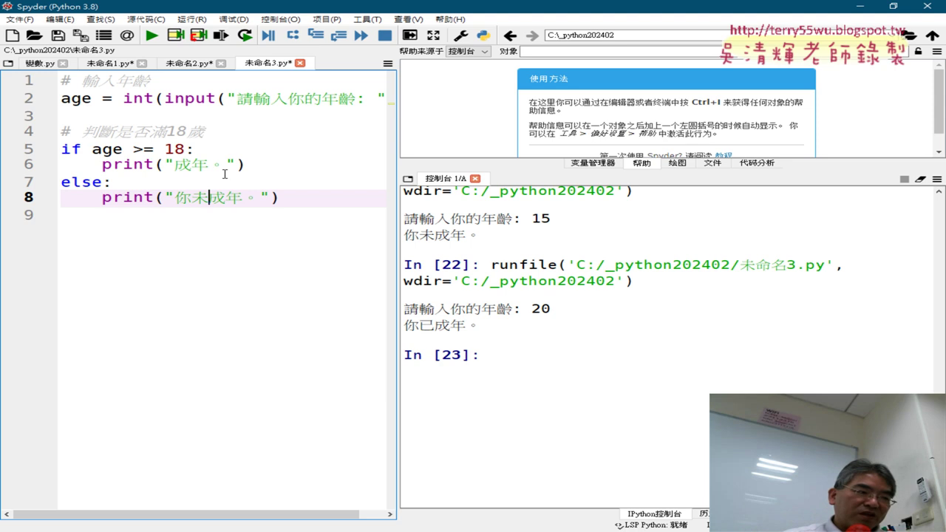
key("Delete")
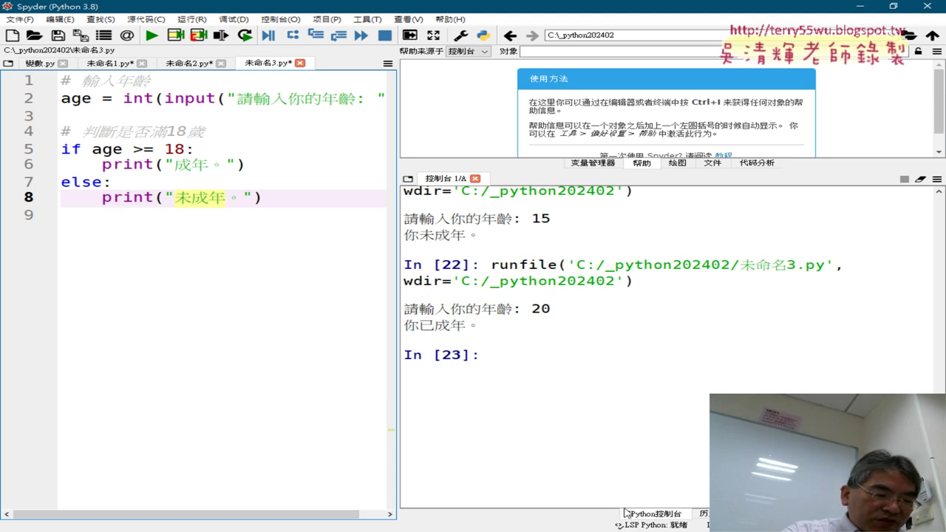
key("alt+Tab")
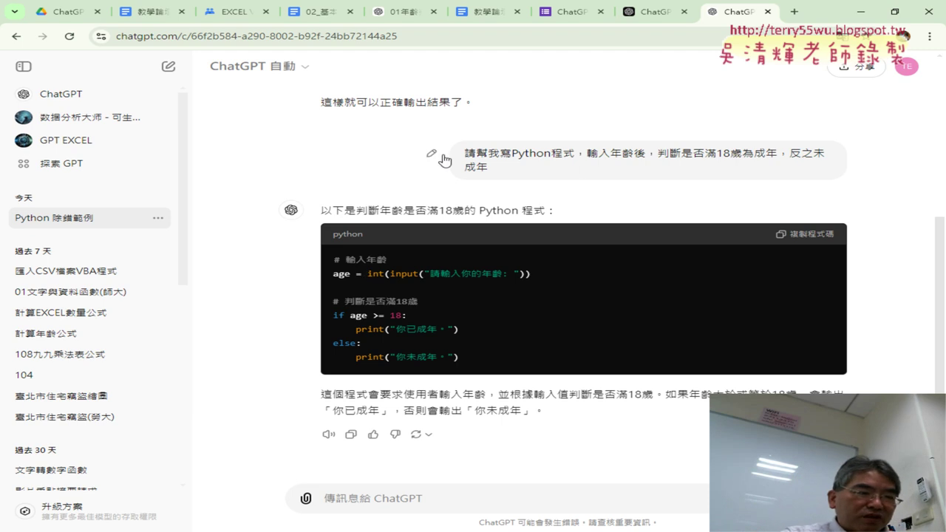
Step: Edit the age-check prompt to end with ，用def and resubmit it
left_click(430, 153)
type("，如")
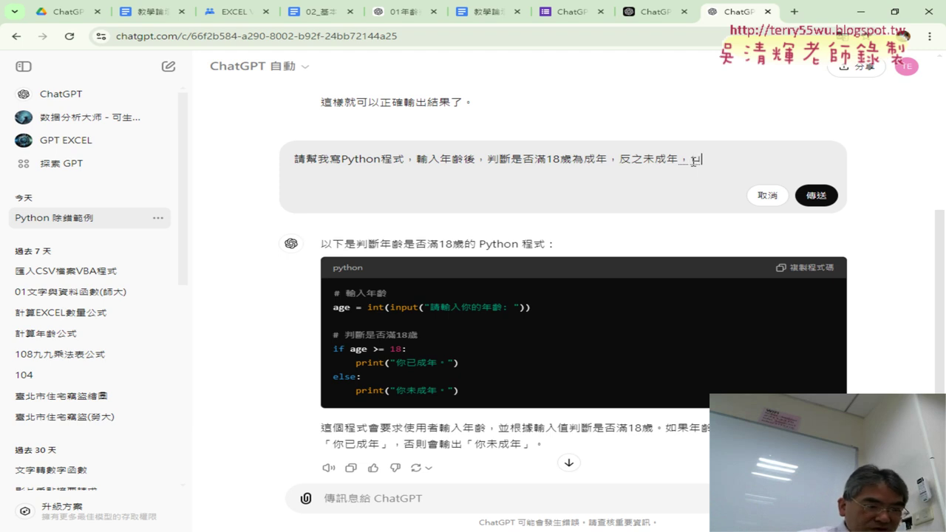
type("則")
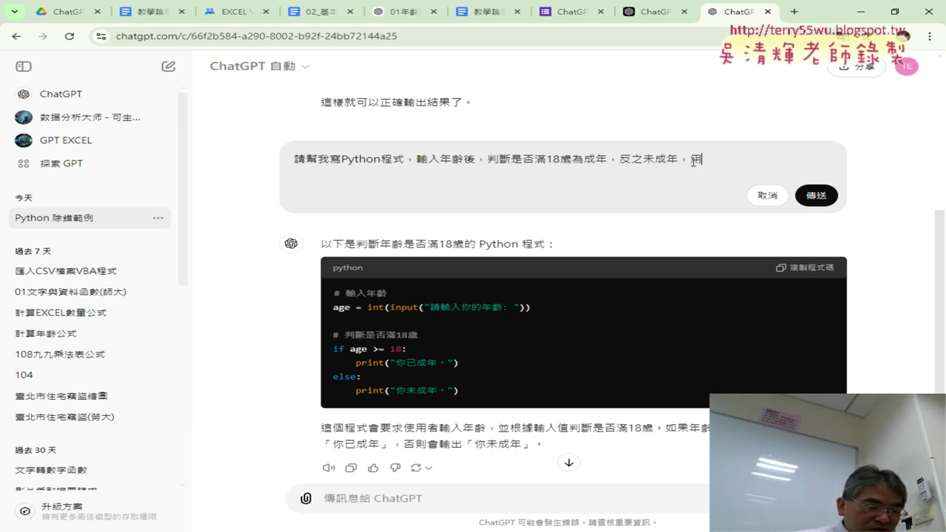
key("BackSpace")
key("BackSpace")
type("def")
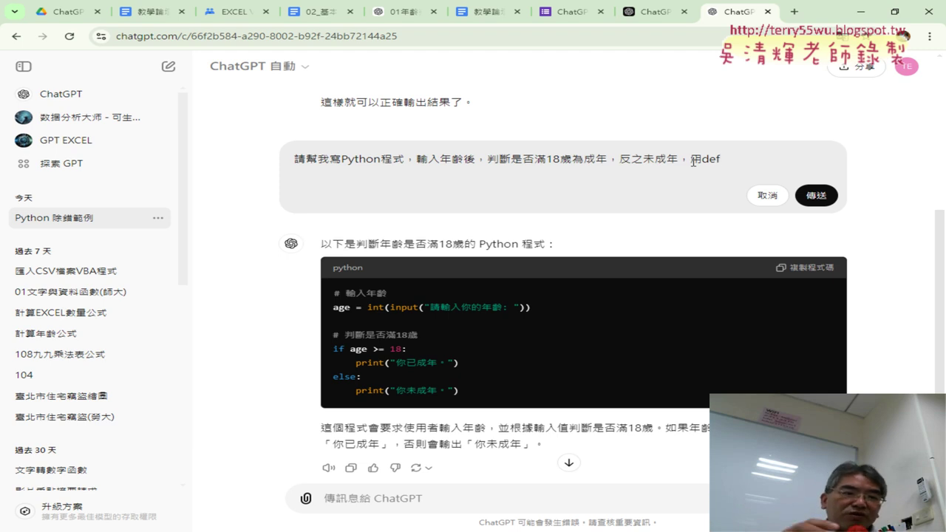
left_click_drag(693, 160, 729, 158)
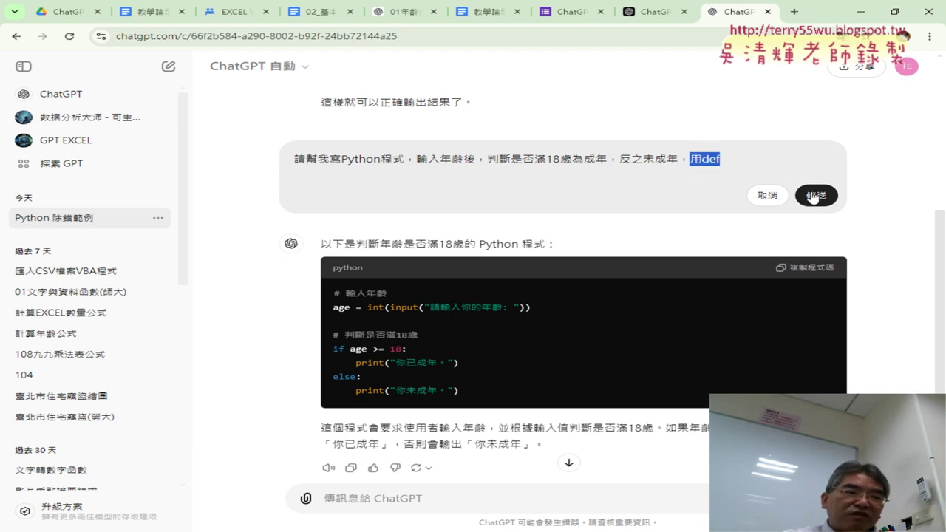
key("BackSpace")
left_click(815, 196)
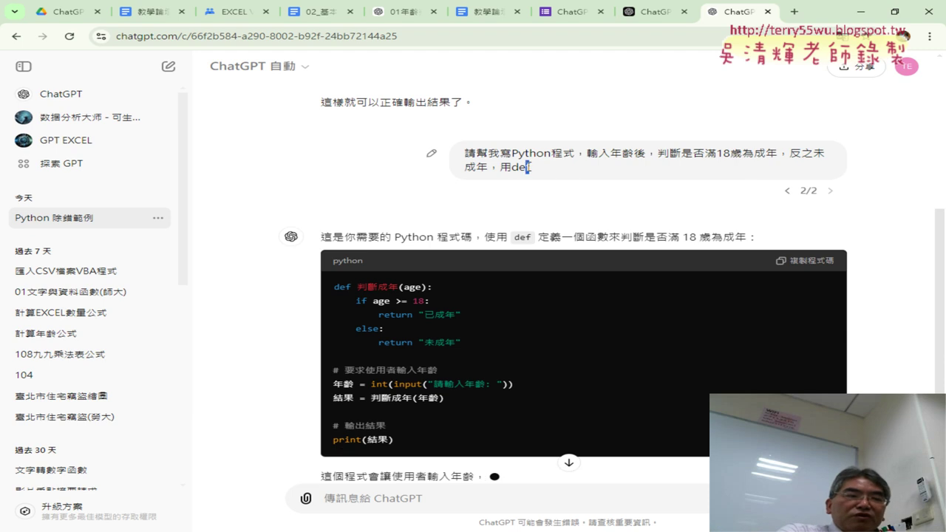
Step: Point out the added 用def in the prompt with red circle, arrow and underline annotations
left_click_drag(530, 167, 500, 168)
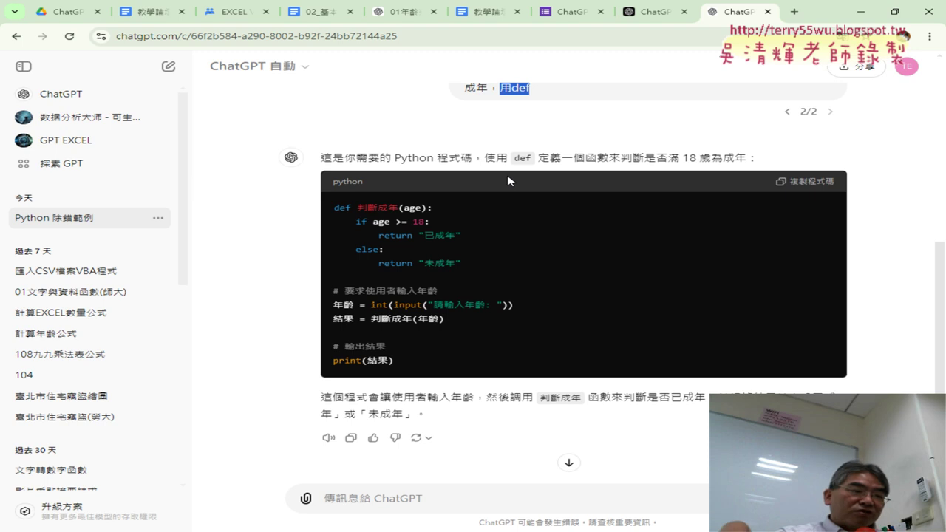
scroll(508, 181, "up", 2)
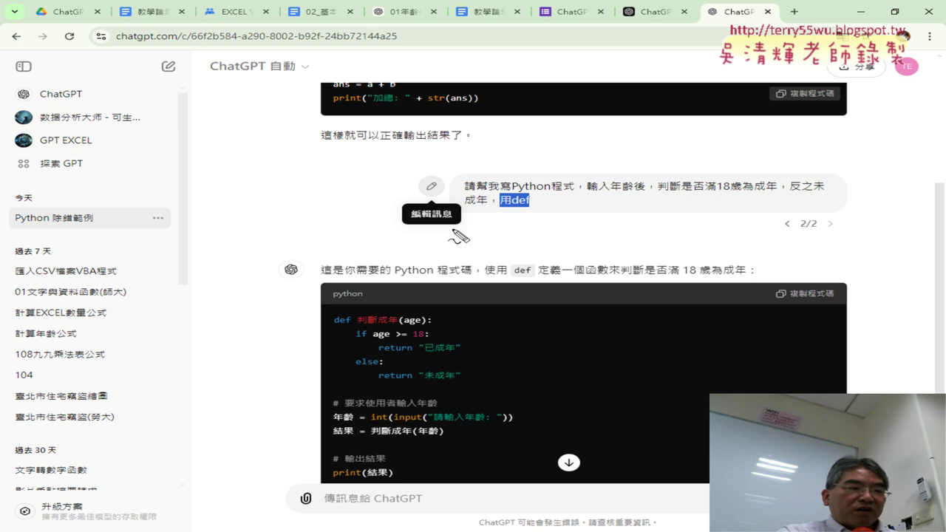
left_click_drag(453, 231, 473, 214)
left_click_drag(248, 120, 365, 178)
left_click_drag(484, 210, 536, 210)
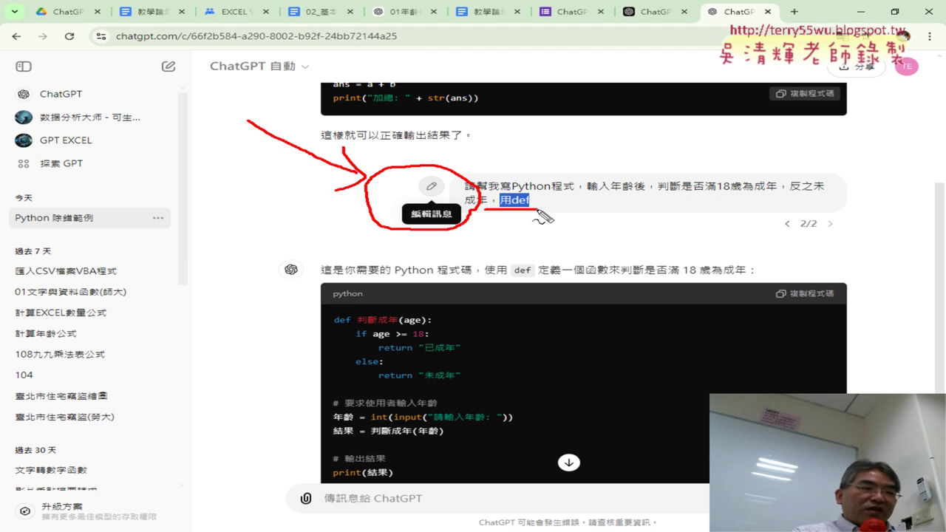
key("Escape")
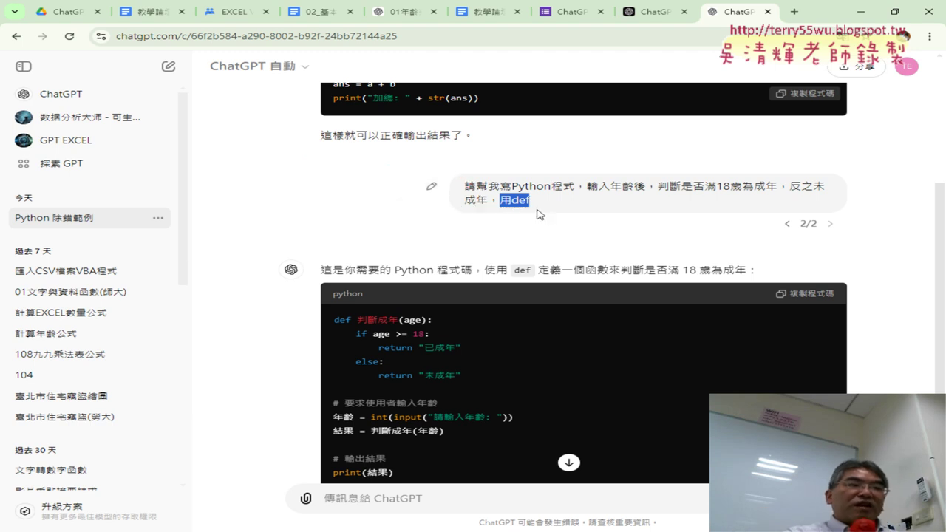
Step: Highlight ，用def, copy the def-based 判斷成年 code and switch to Spyder
left_click(543, 208)
left_click_drag(491, 201, 529, 201)
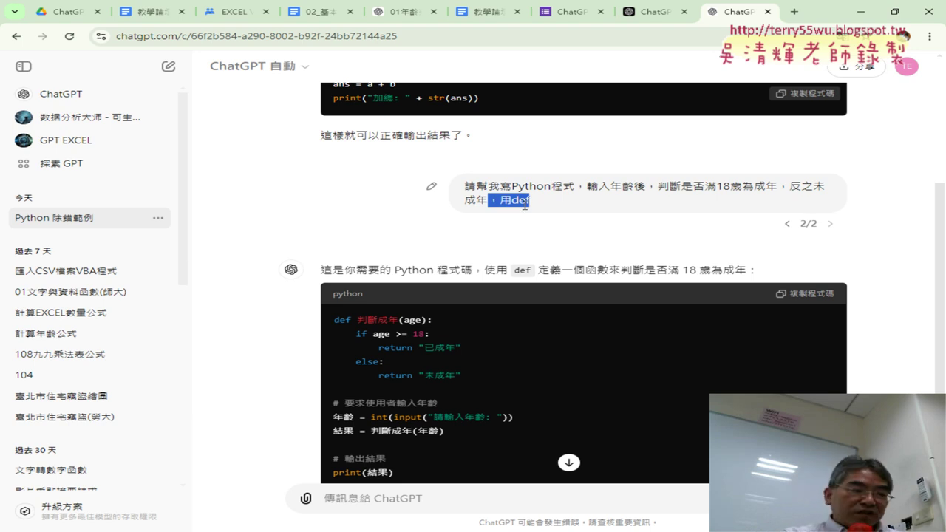
left_click(819, 294)
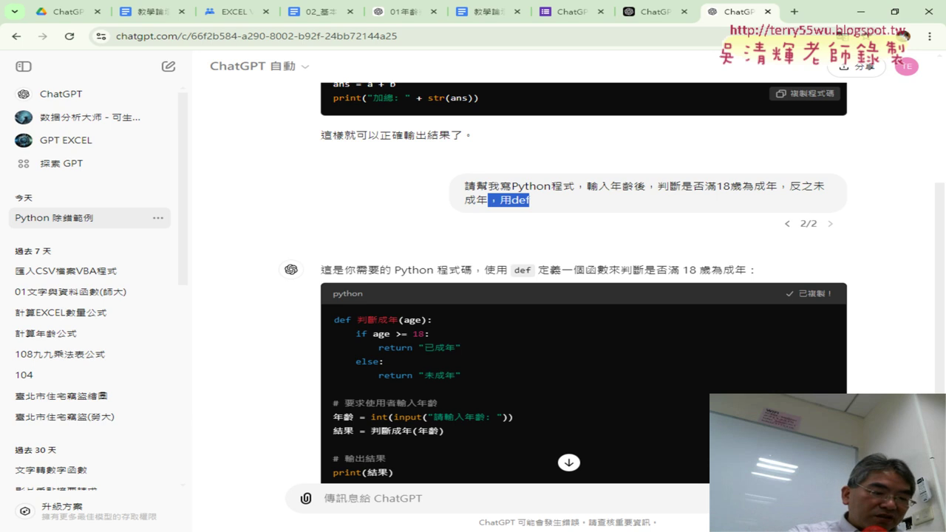
key("alt+Tab")
Step: Replace the old script with the pasted def 判斷成年 version and widen the editor
left_click_drag(308, 319, 8, 62)
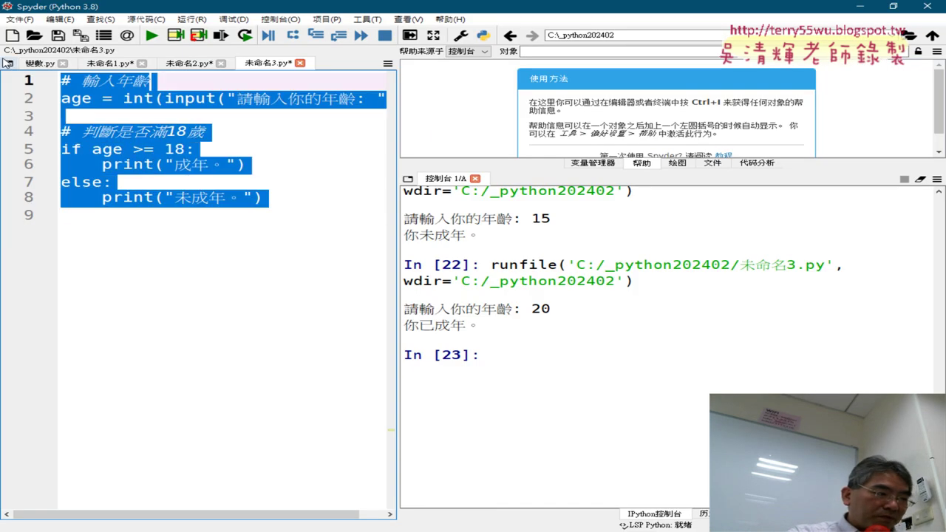
type("def 判斷成年(age):     if age >= 18:         return \"已成年\"     else:         return \"未成年\"  # 要求使用者輸入年齡 年齡 = int(input(\"請輸入年齡: \")) 結果 = 判斷成年(年齡)  # 輸出結果 print(結果)")
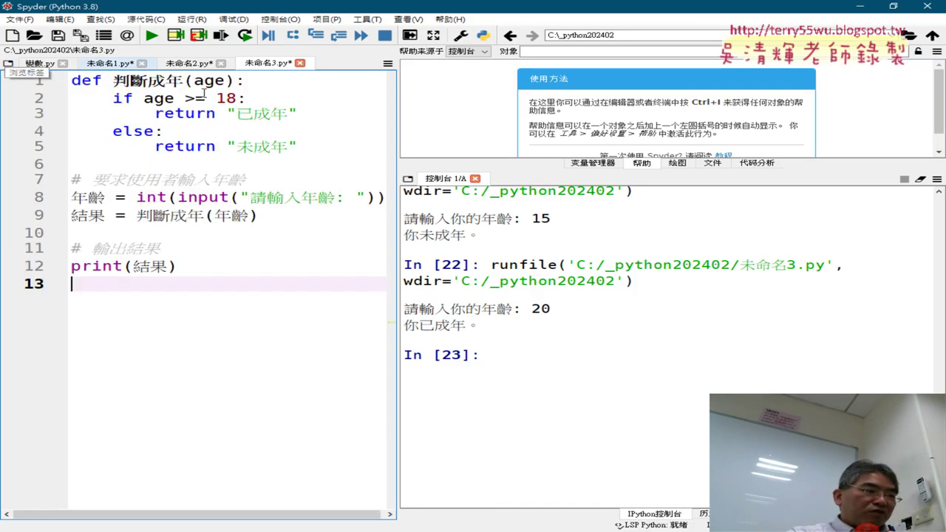
left_click_drag(397, 136, 602, 137)
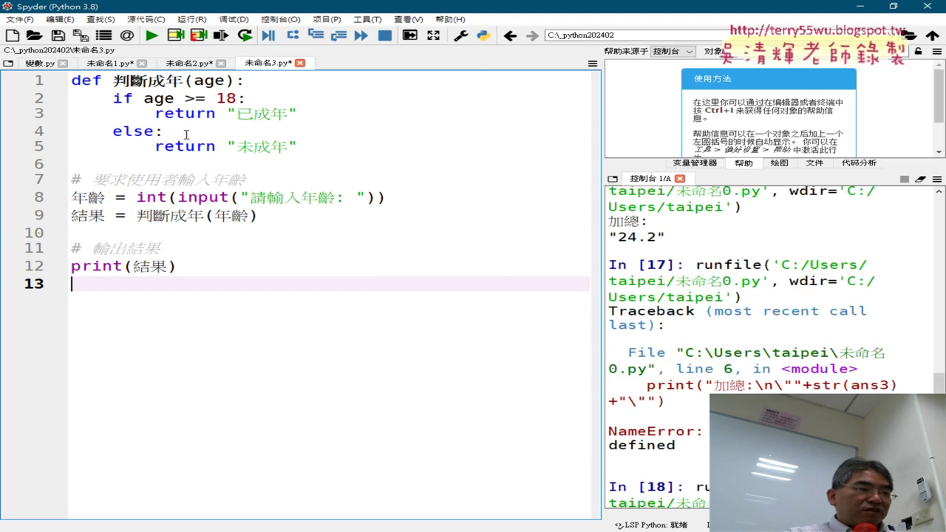
Step: Walk through the def code, highlighting def, the input and call lines, and return 未成年
left_click_drag(72, 80, 100, 80)
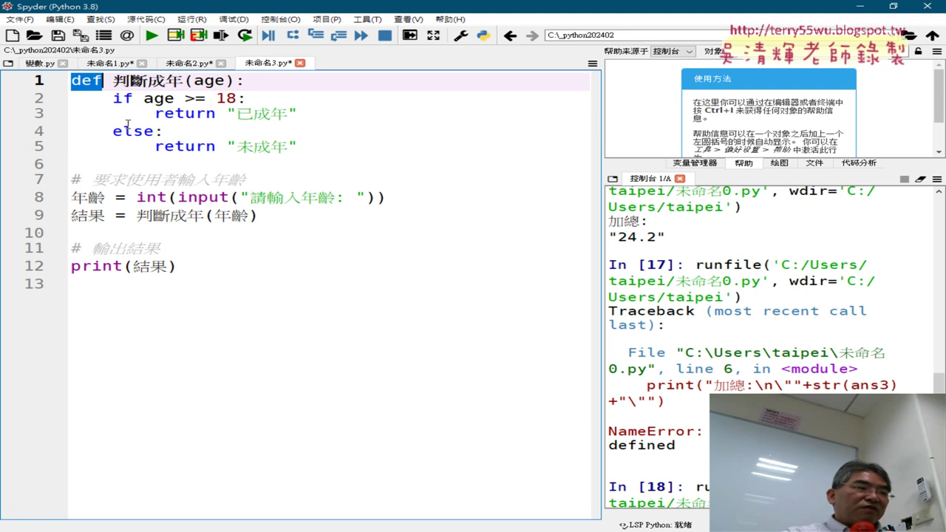
left_click(211, 233)
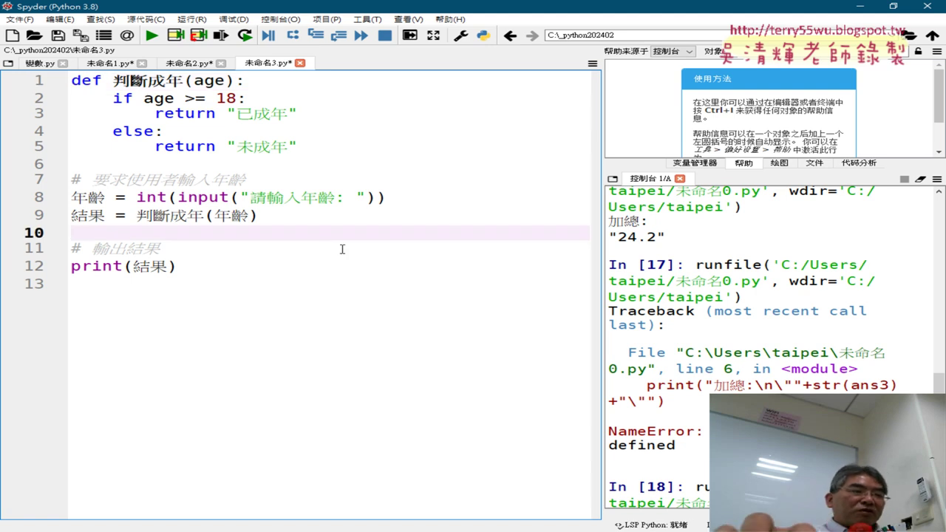
left_click(282, 197)
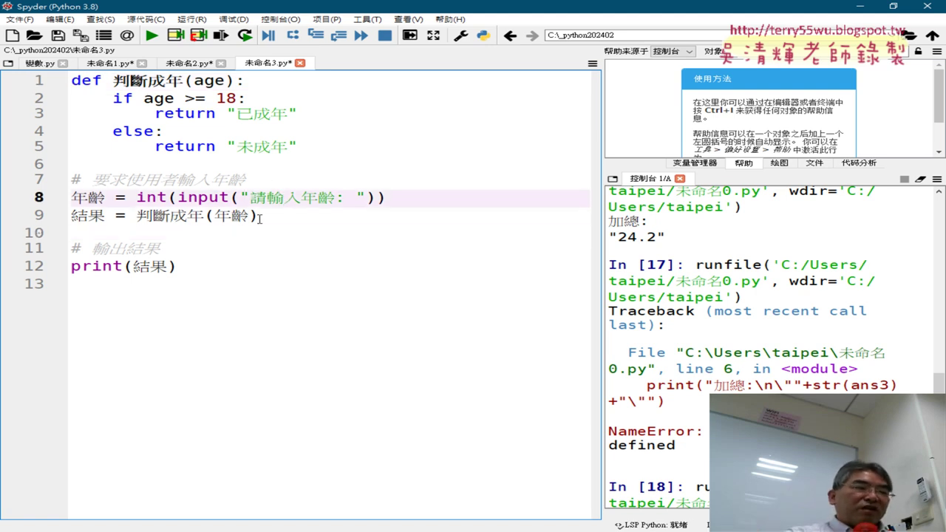
left_click(232, 215)
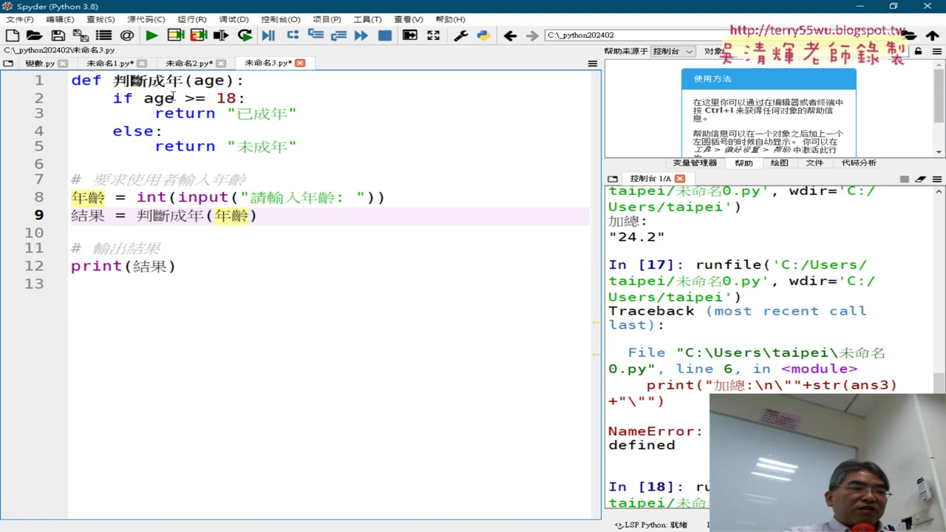
mouse_move(172, 96)
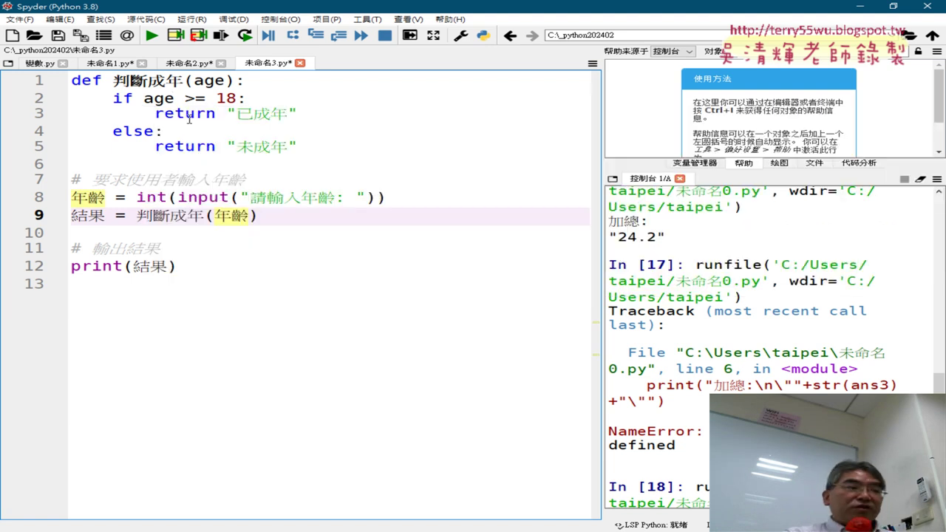
left_click_drag(286, 147, 236, 146)
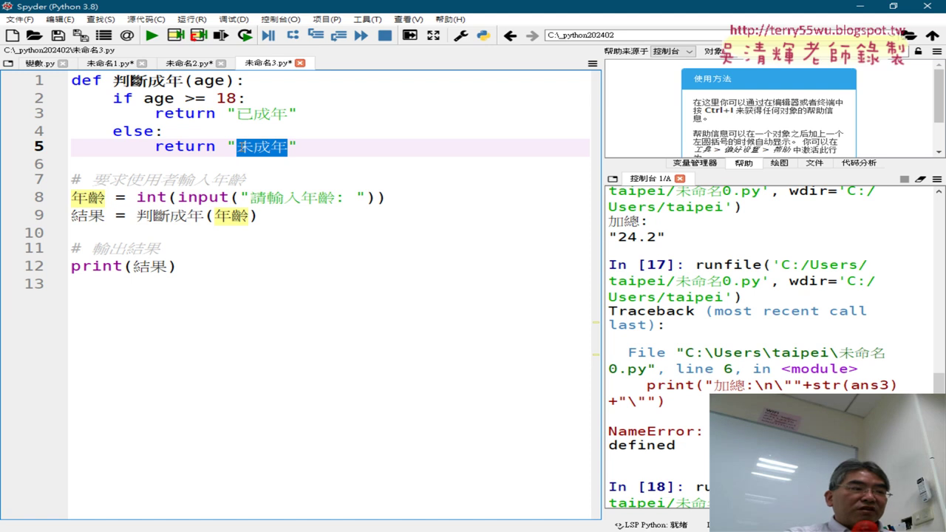
left_click_drag(156, 146, 216, 147)
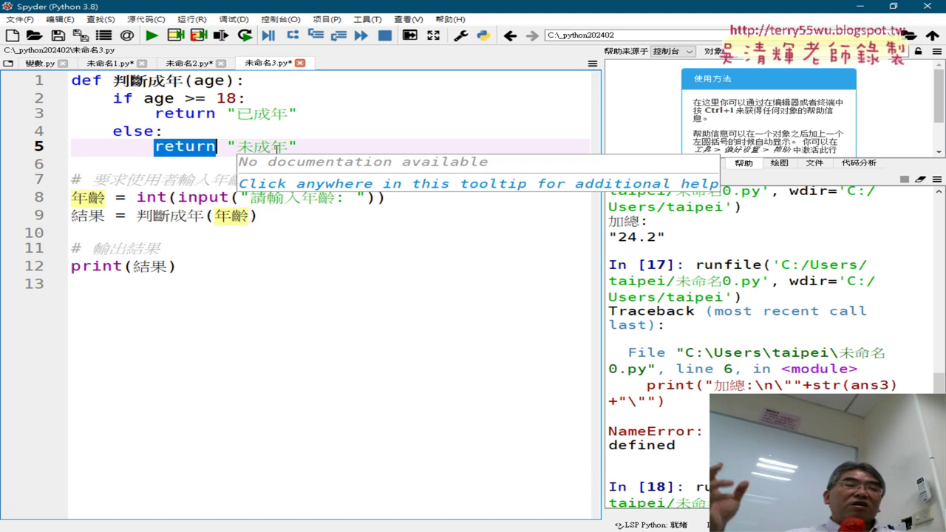
Step: Back in ChatGPT, type 不要def into a new message
key("alt+Tab")
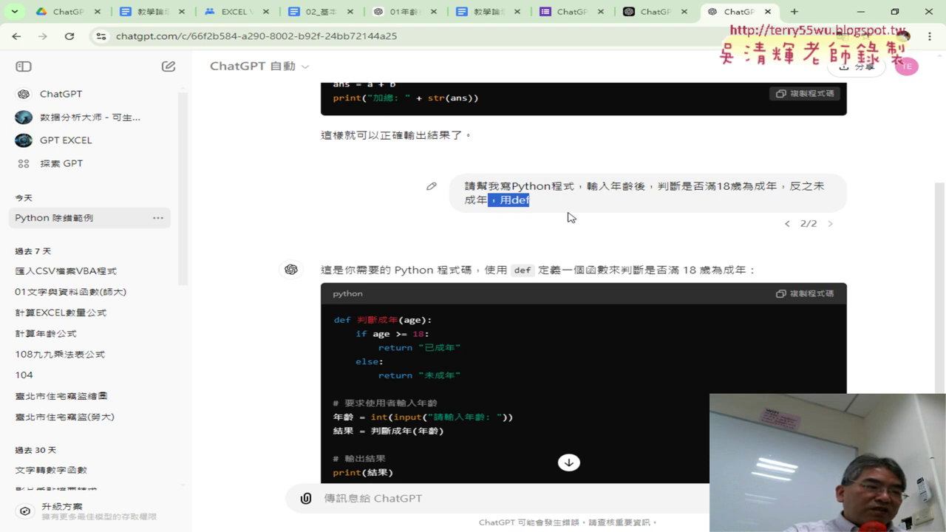
scroll(554, 237, "down", 1)
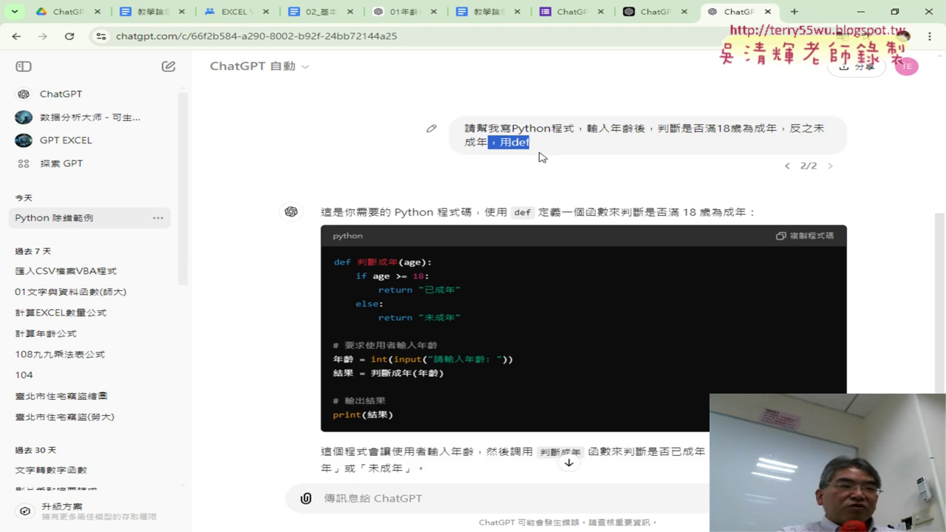
left_click(512, 146)
scroll(503, 280, "down", 1)
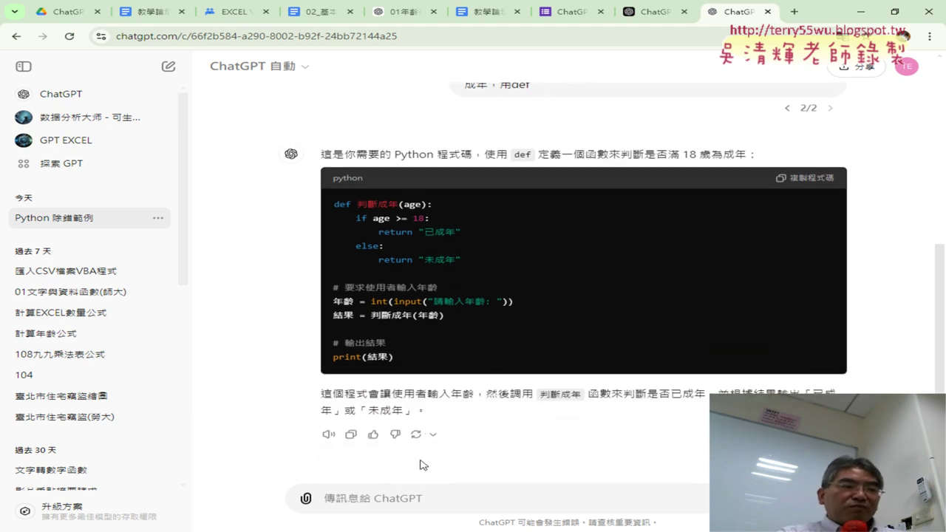
left_click(412, 497)
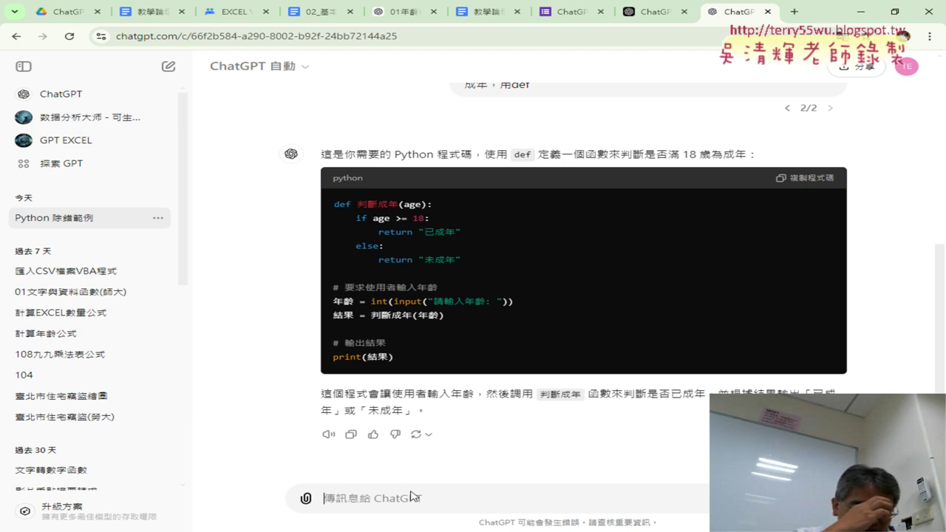
type("bx2")
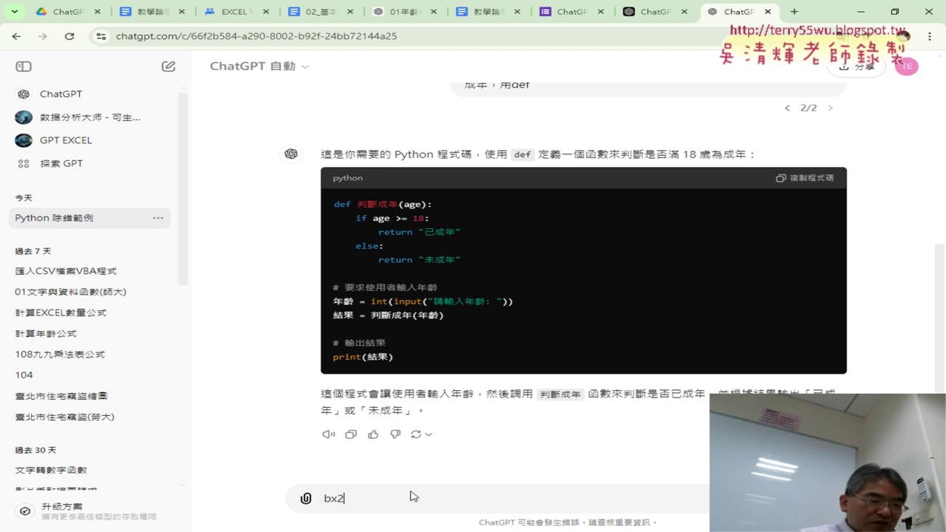
key("BackSpace")
key("BackSpace")
key("BackSpace")
type("ㄐ")
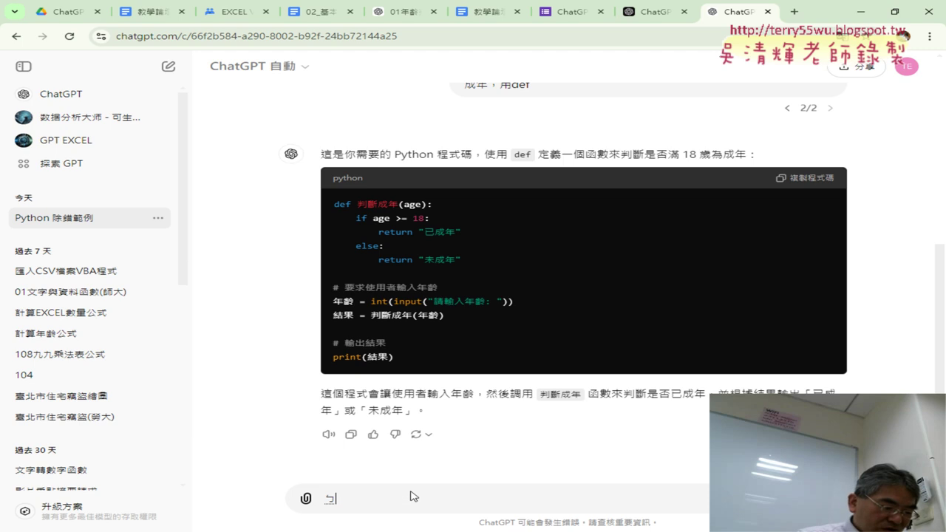
type("不要")
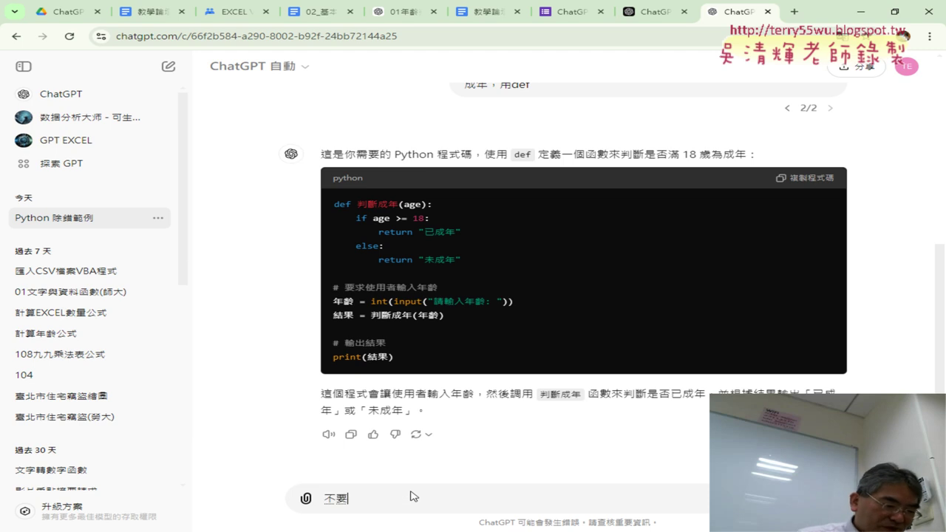
type("d")
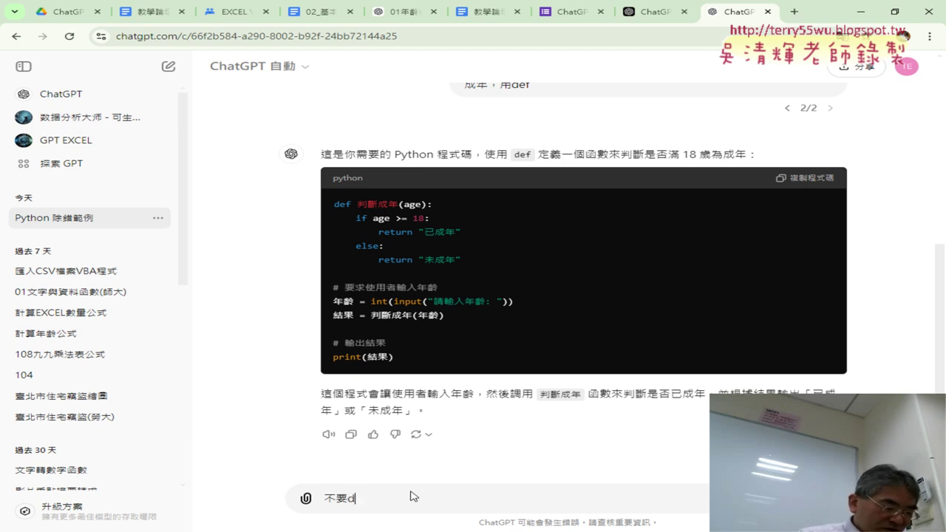
type("ef")
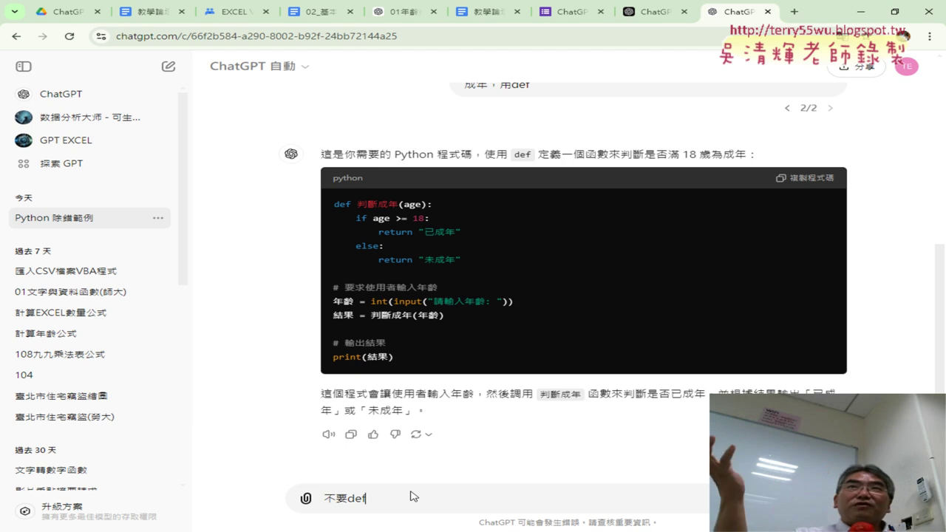
Step: Send the 不要def follow-up so ChatGPT generates the non-def age-check code
key("Return")
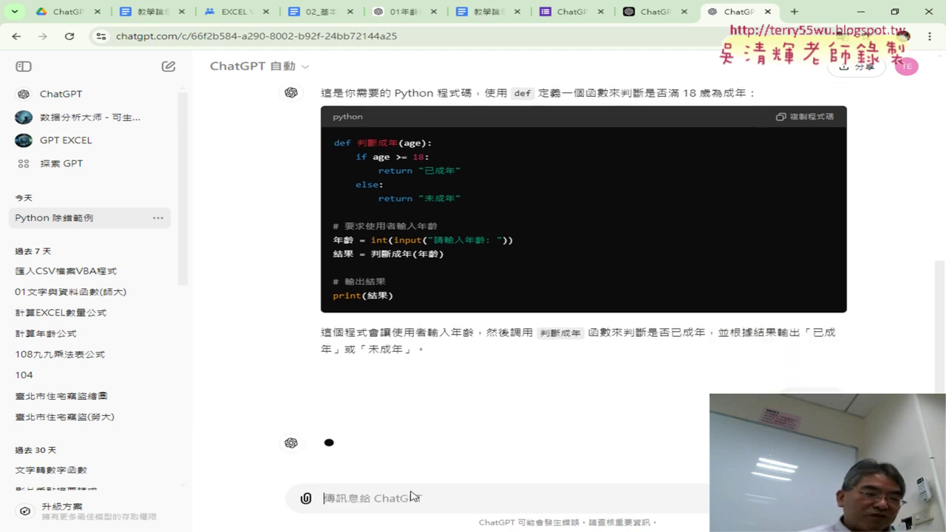